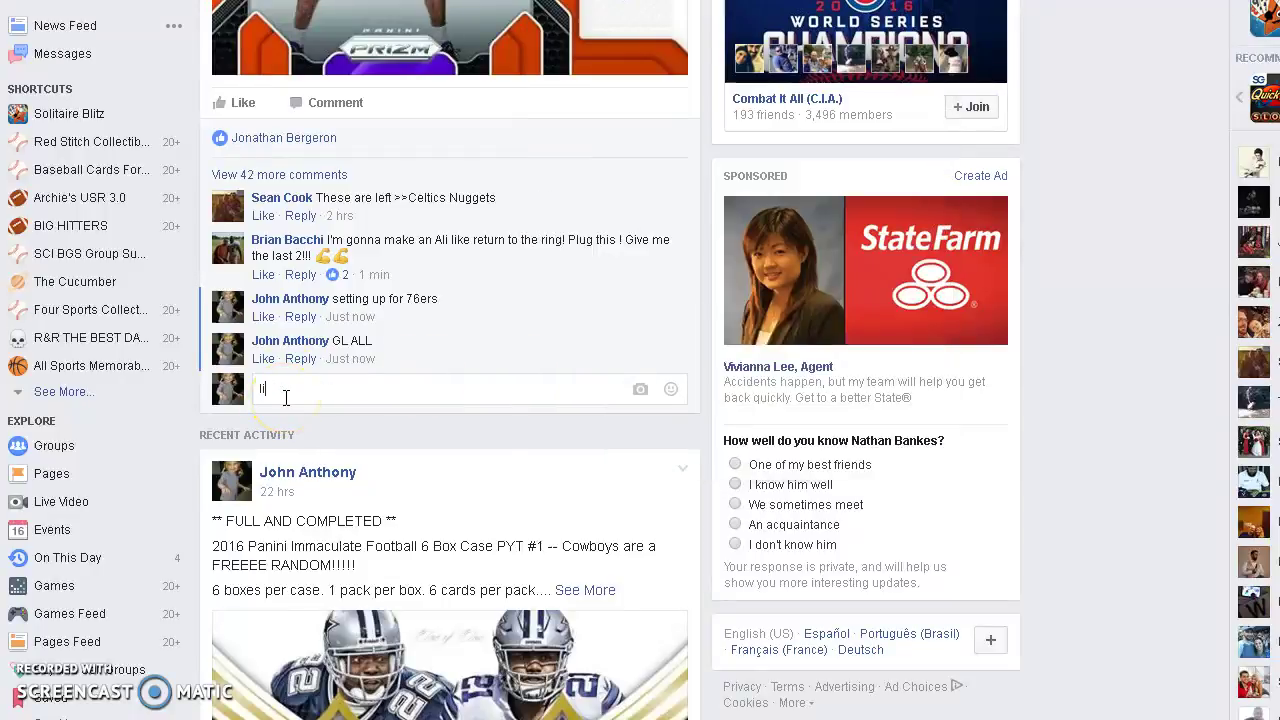
text(ne)
Post the comment, then copy the team list from Atlanta Hawks to Washington Wizards.
key(Return)
scroll(286, 397, up, 8)
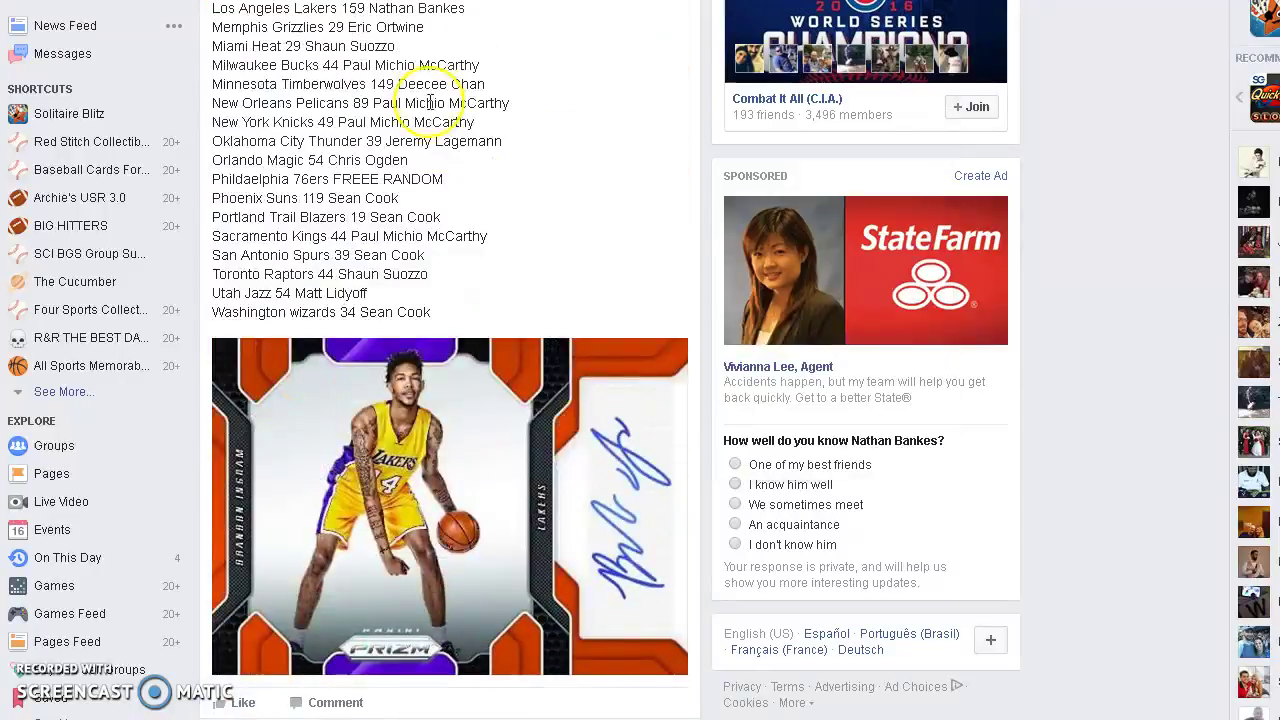
scroll(430, 100, up, 3)
mouse_move(212, 61)
mouse_down()
mouse_move(408, 385)
mouse_move(448, 628)
mouse_move(448, 614)
mouse_up()
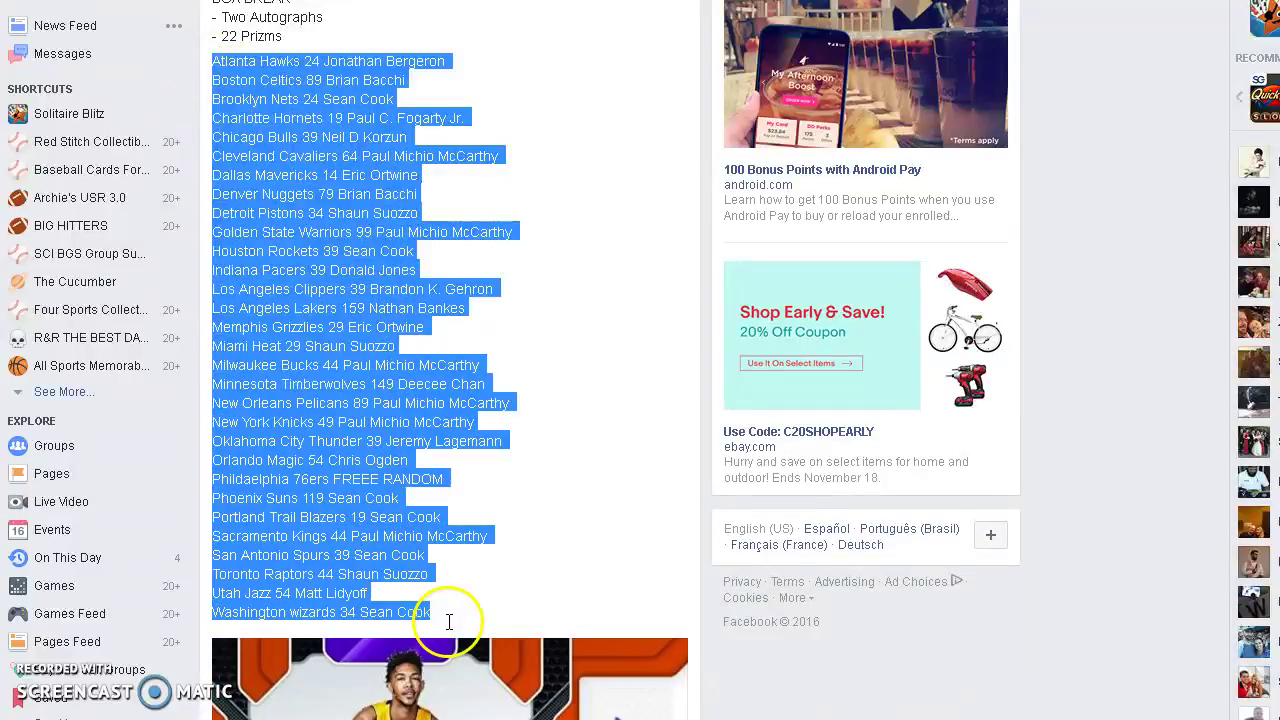
right_click(345, 440)
click(400, 446)
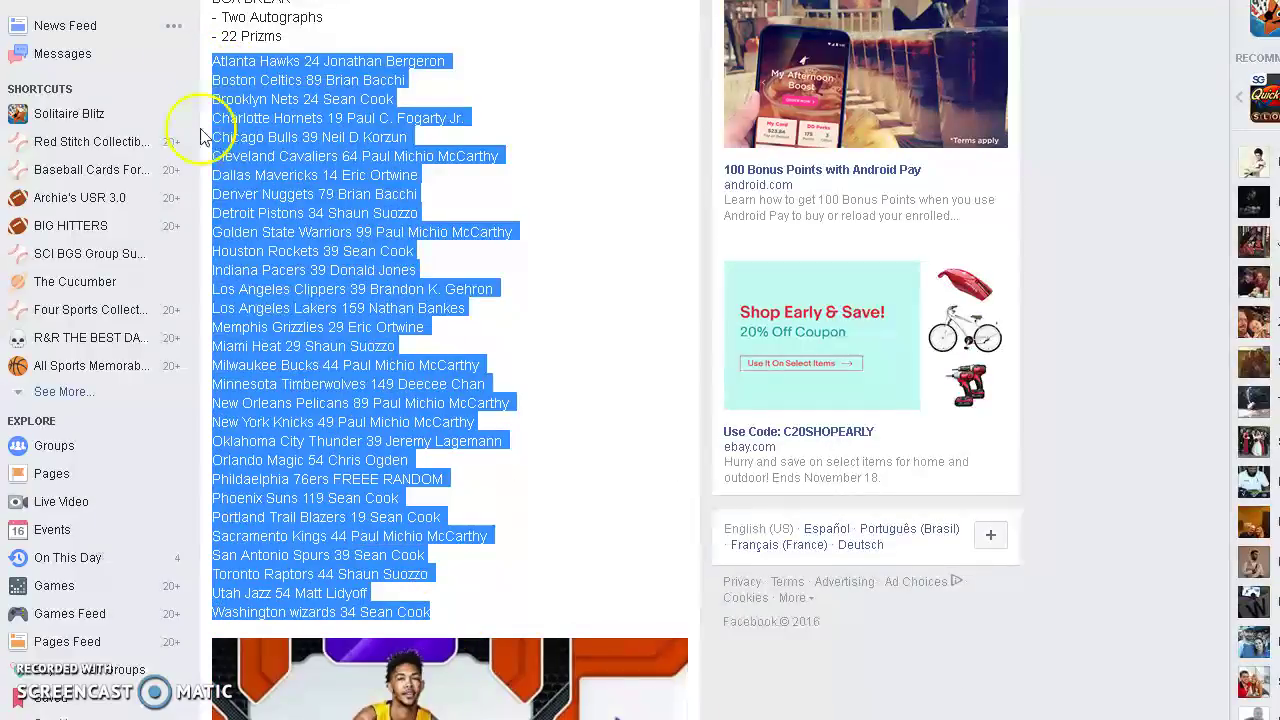
Paste the team list into RANDOM.org entries and remove the Philadelphia 76ers FREEE RANDOM line.
key(ctrl+Tab)
key(ctrl+Tab)
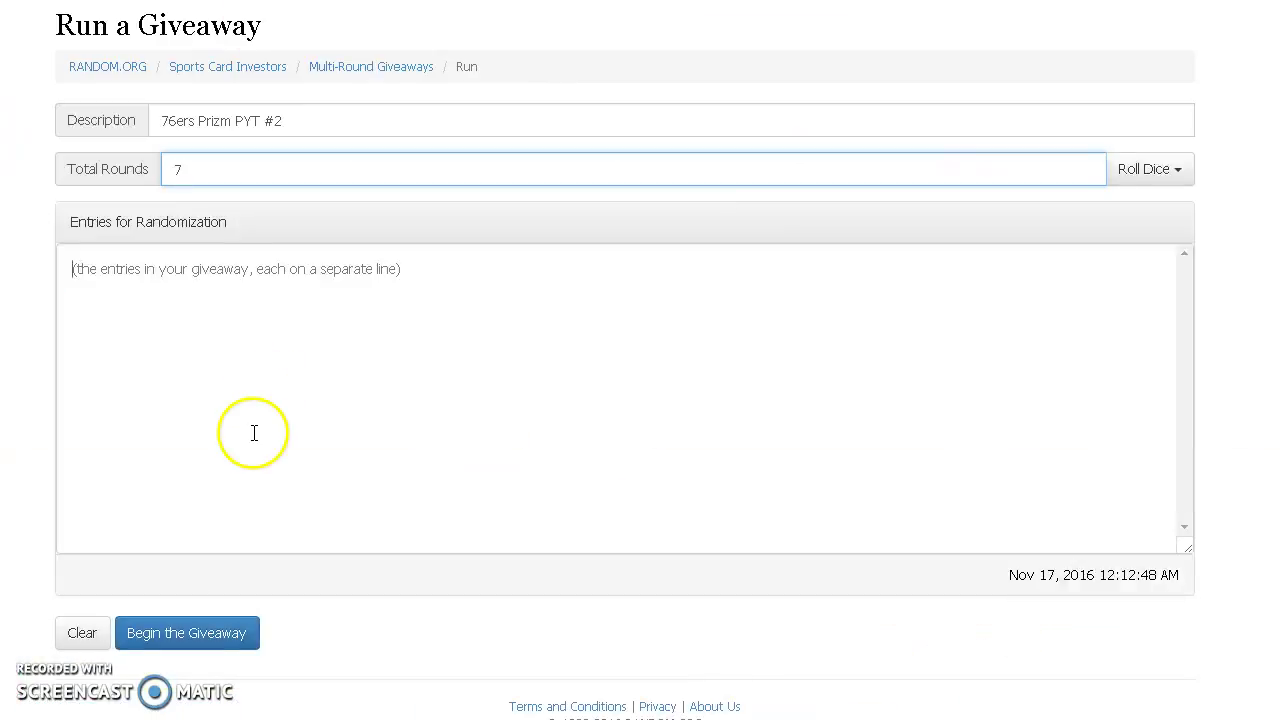
right_click(250, 430)
click(300, 565)
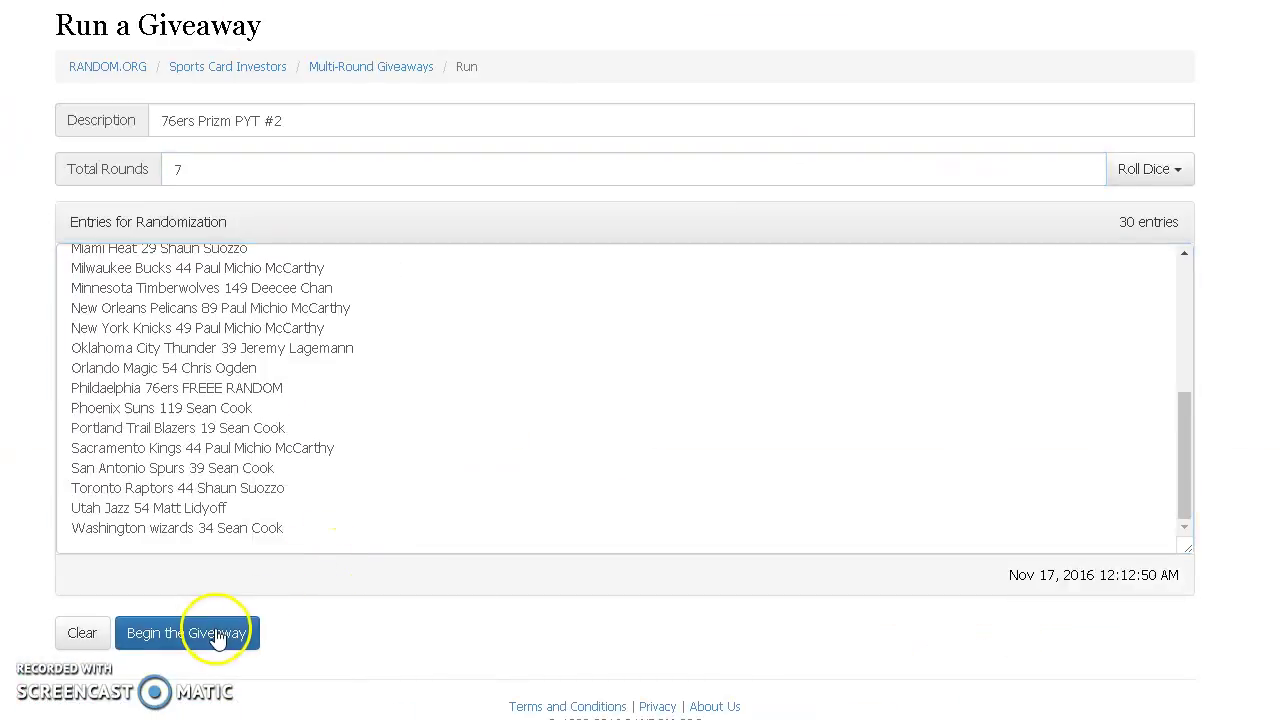
drag(285, 388, 48, 398)
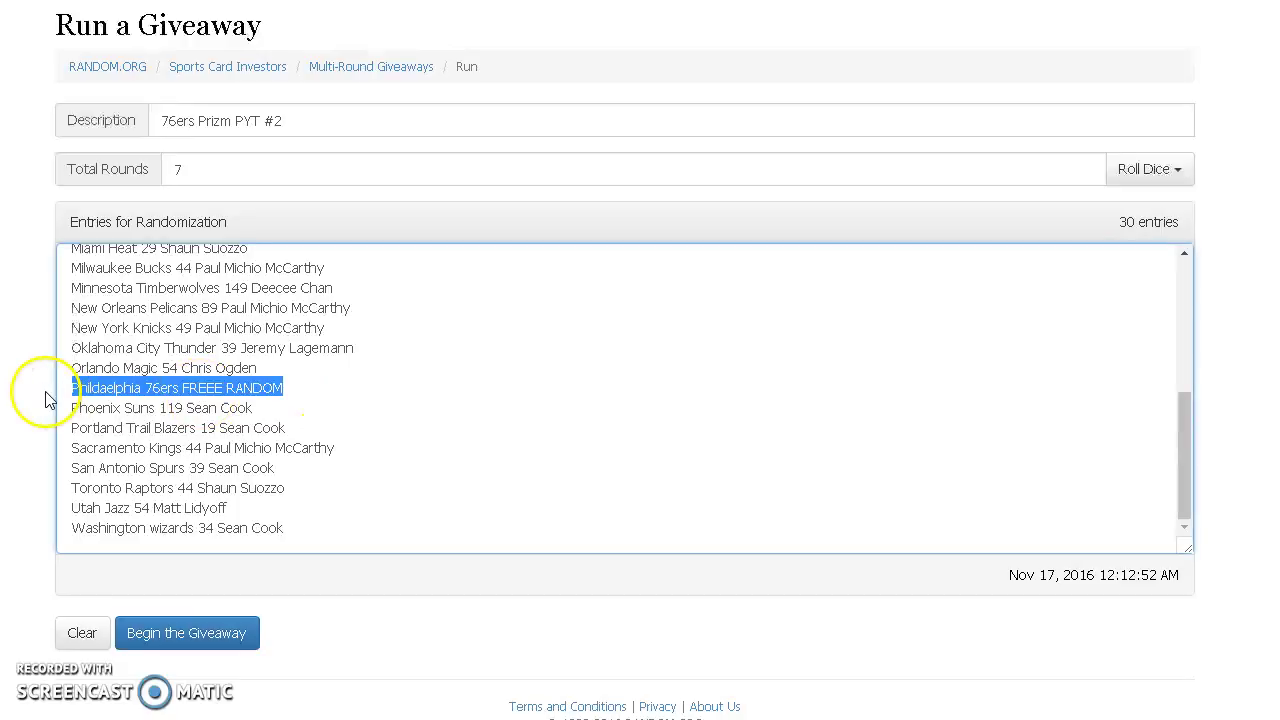
key(Delete)
Start the seven-round giveaway on the 29 entries and run it through round six.
click(187, 632)
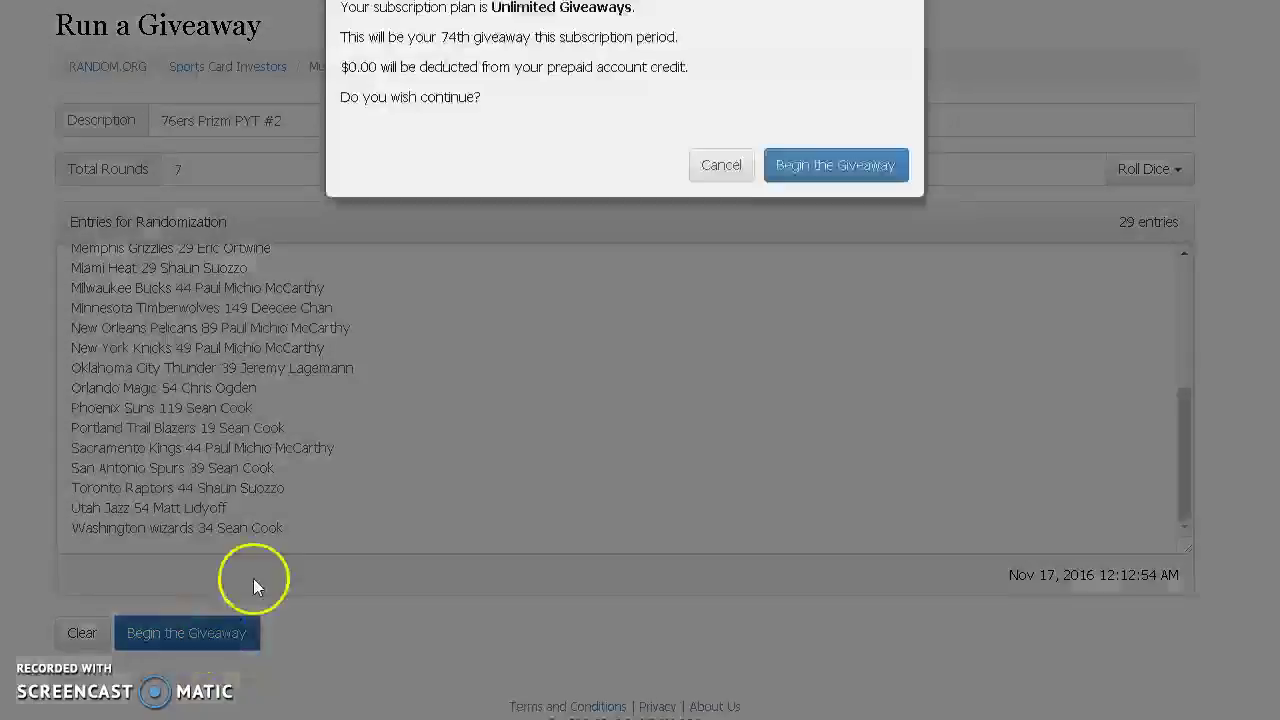
click(836, 190)
click(163, 632)
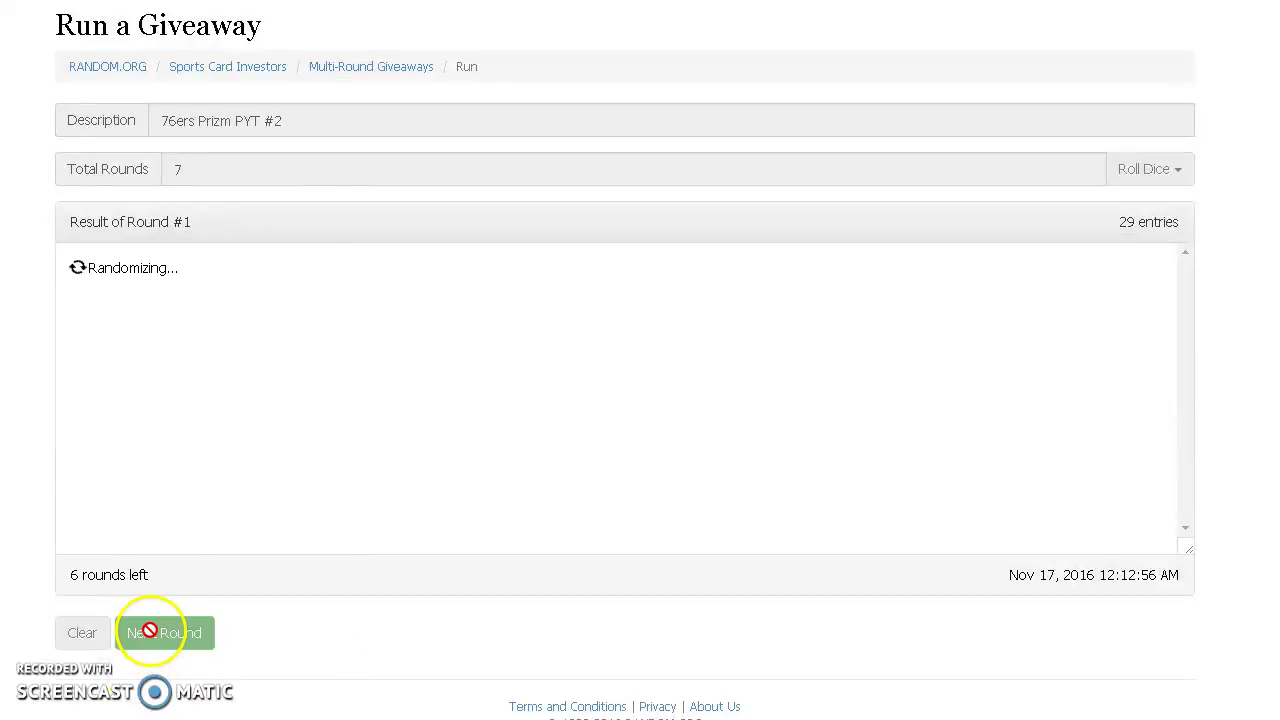
click(150, 631)
click(150, 631)
click(152, 635)
scroll(203, 438, down, 5)
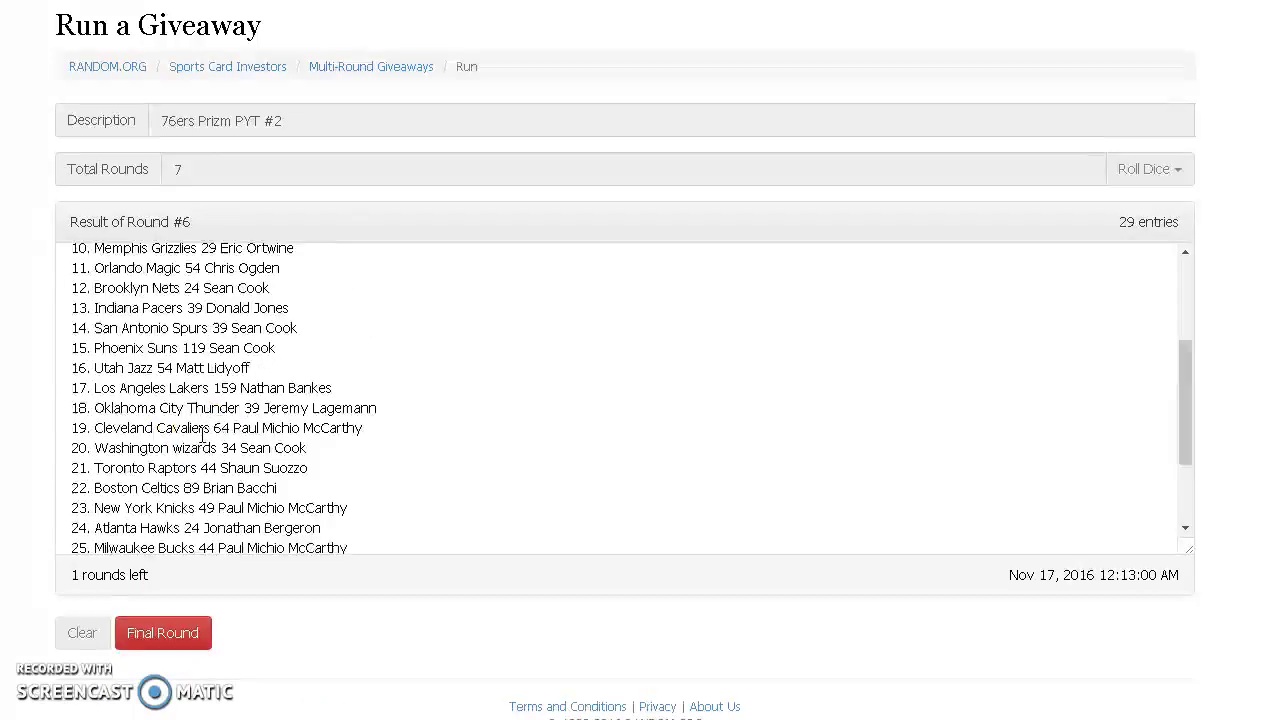
scroll(203, 438, down, 3)
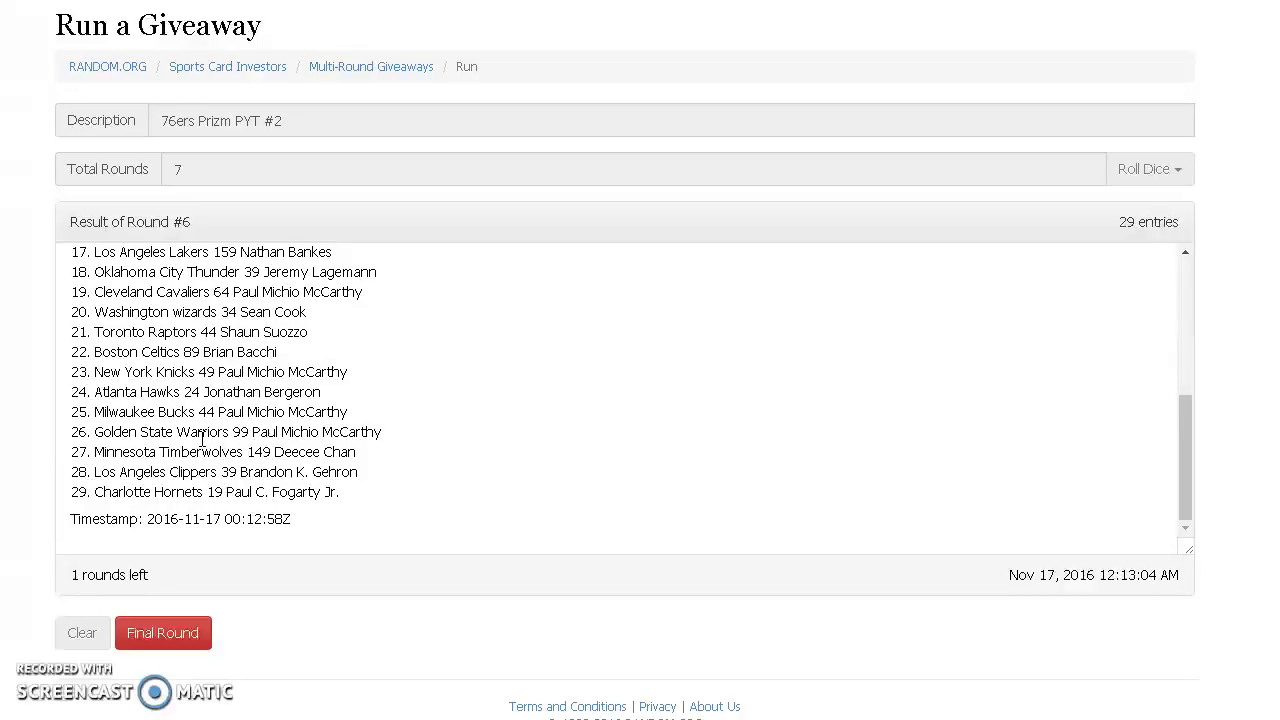
click(203, 445)
key(ctrl+Tab)
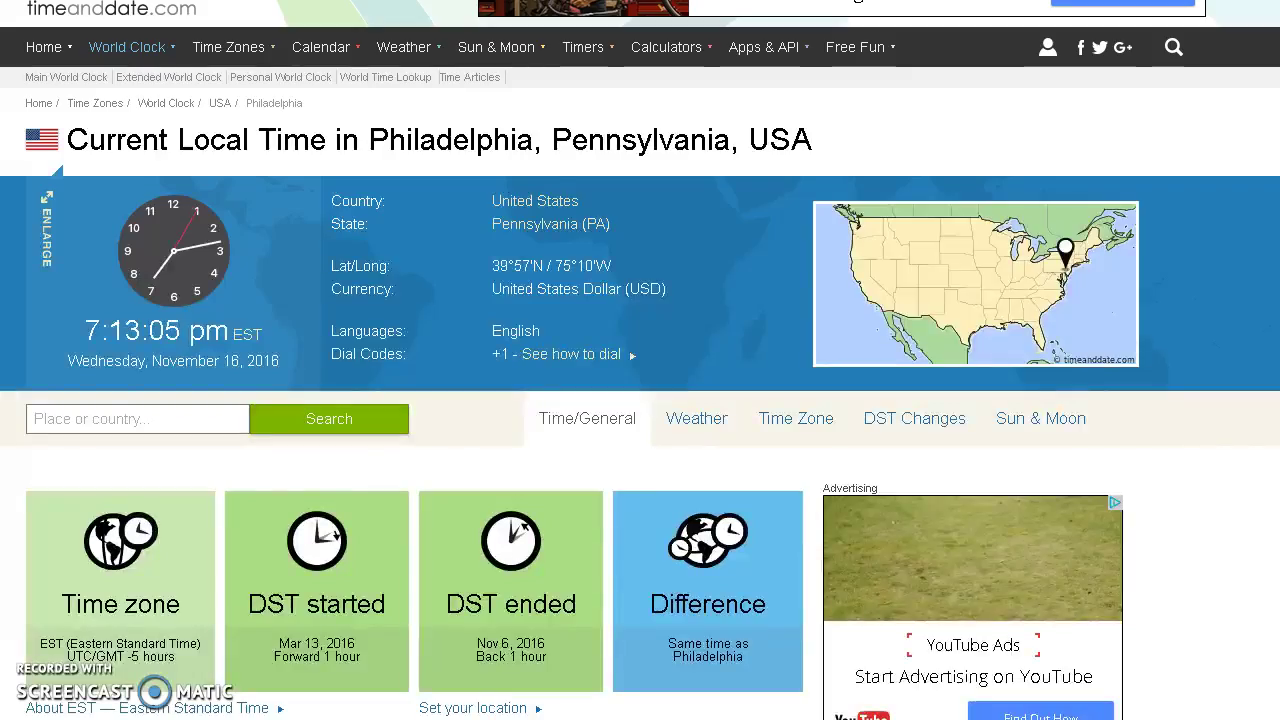
key(ctrl+Tab)
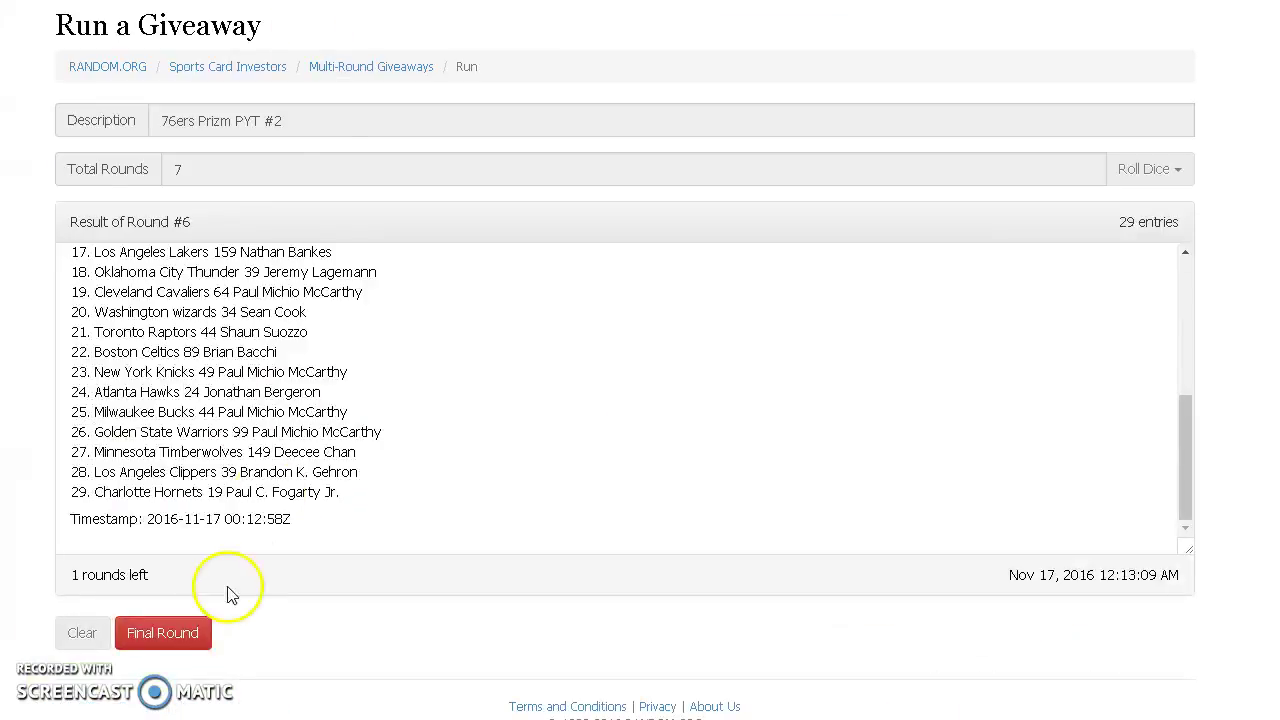
click(162, 632)
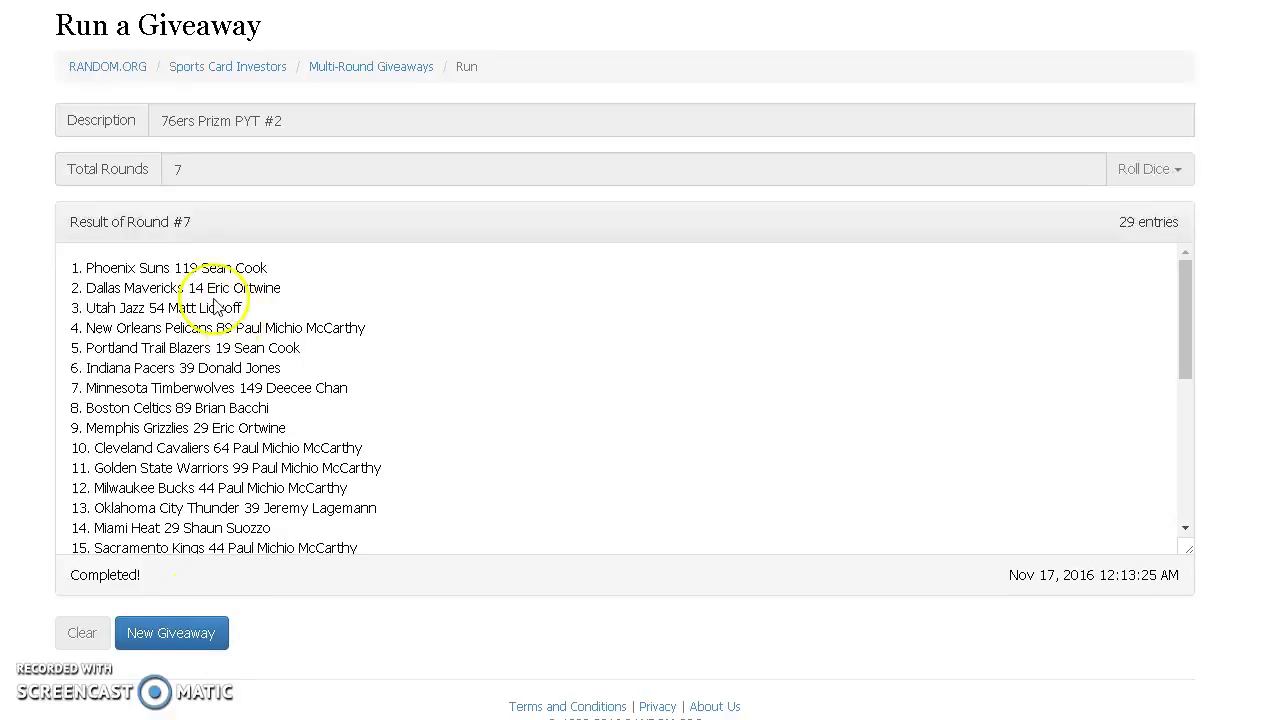
drag(202, 268, 270, 268)
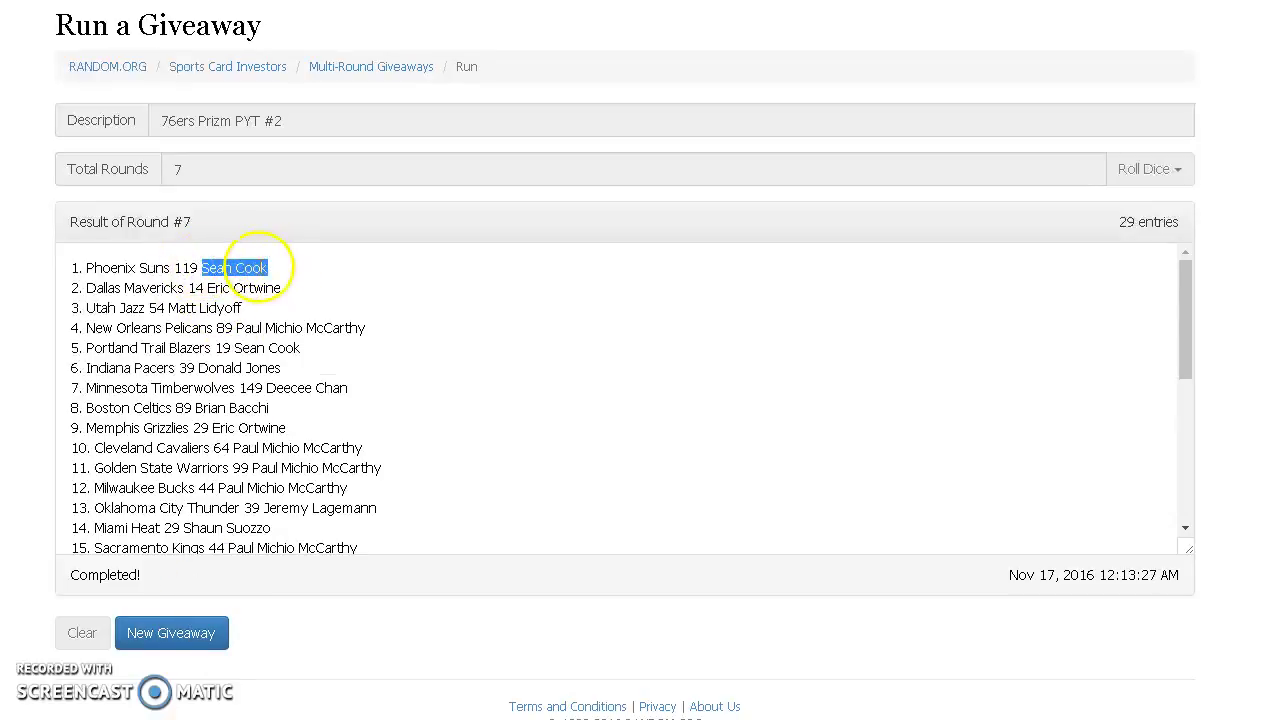
right_click(286, 268)
click(300, 280)
key(ctrl+Tab)
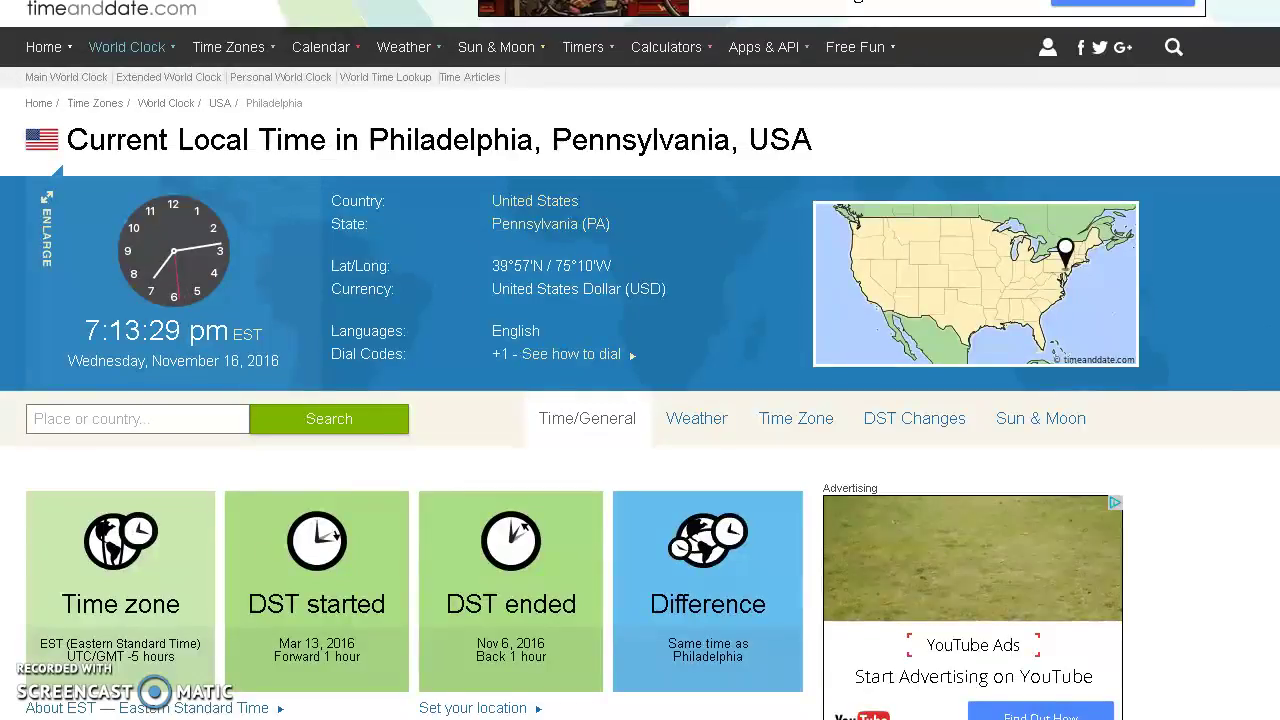
scroll(600, 218, up, 6)
scroll(600, 218, up, 4)
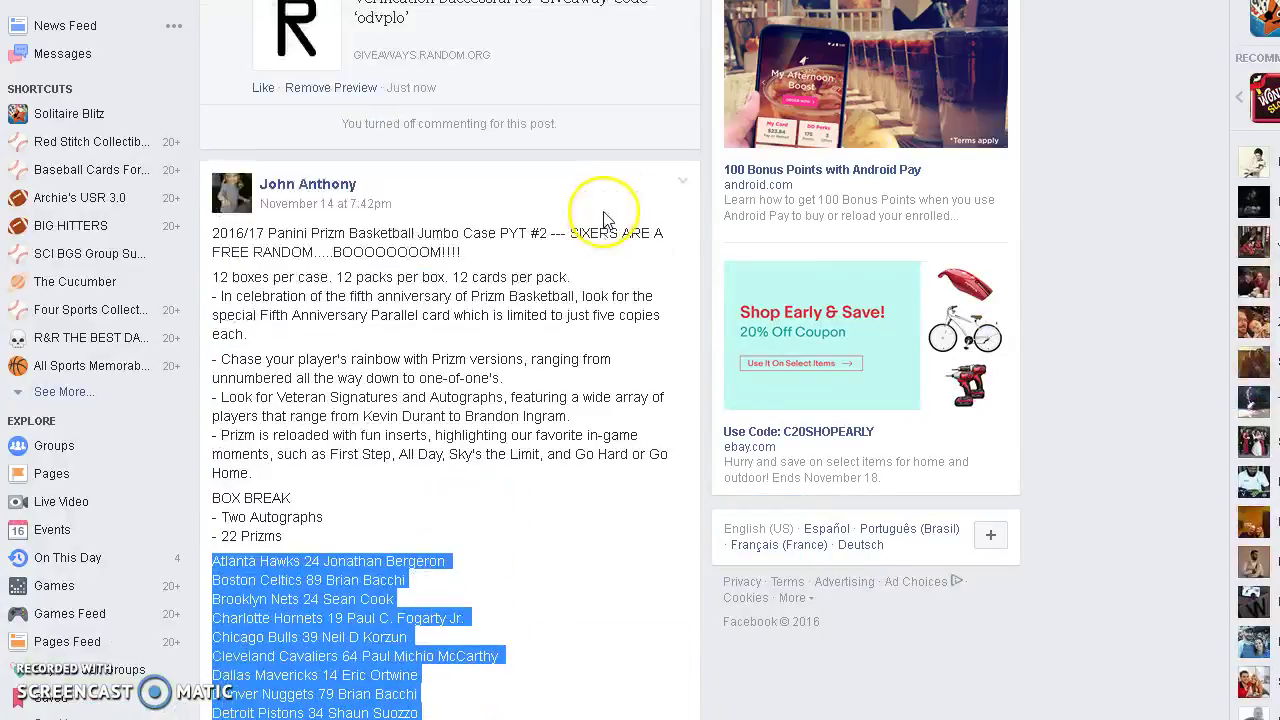
click(682, 180)
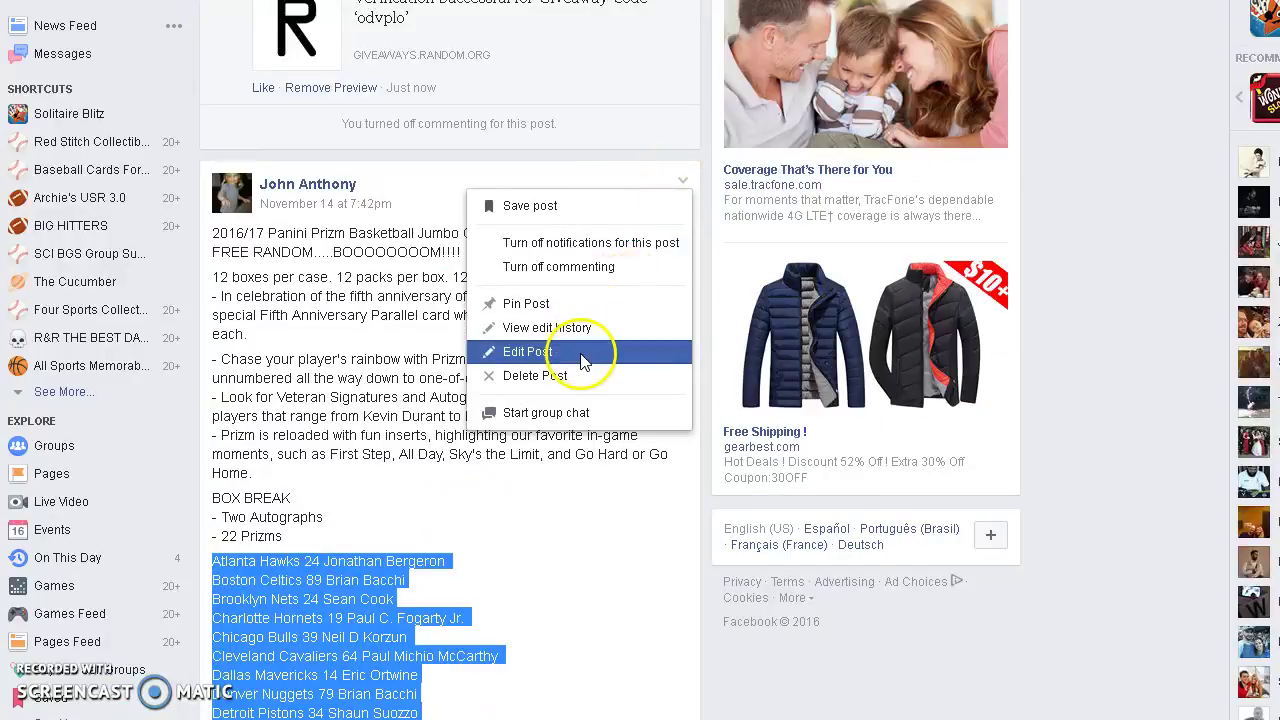
click(527, 352)
scroll(450, 420, down, 4)
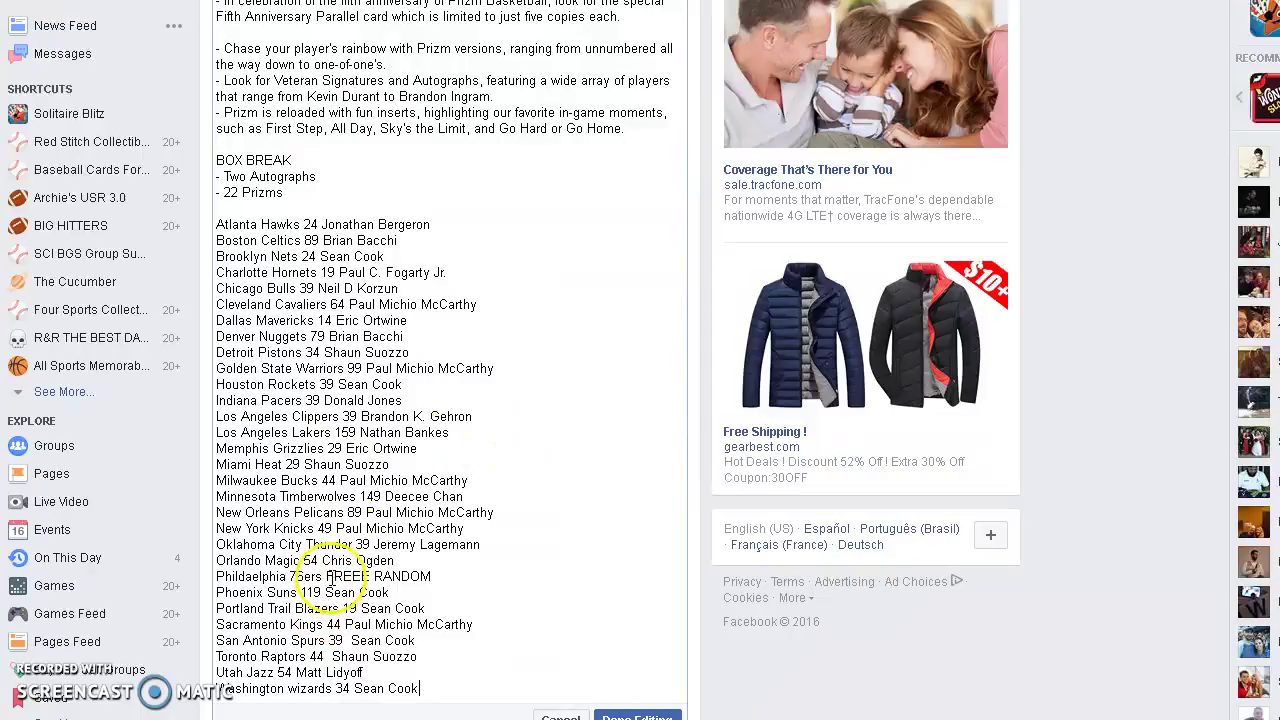
drag(326, 577, 432, 577)
right_click(415, 577)
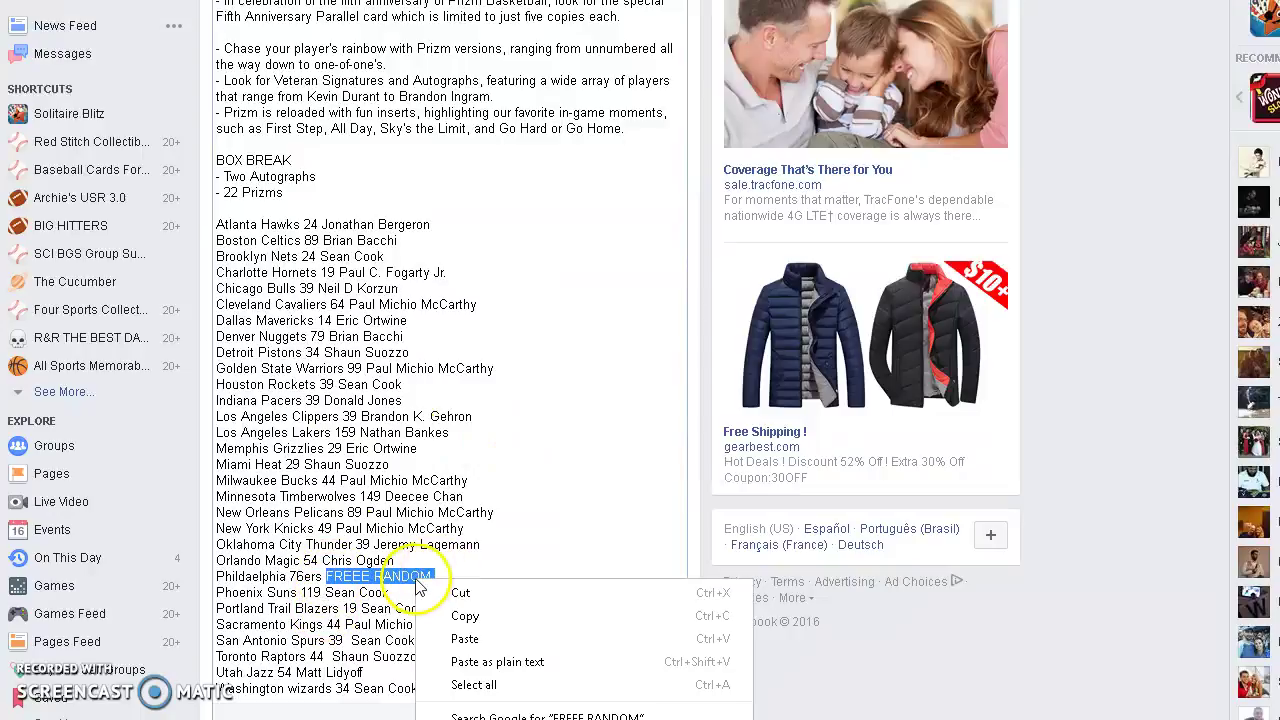
click(464, 639)
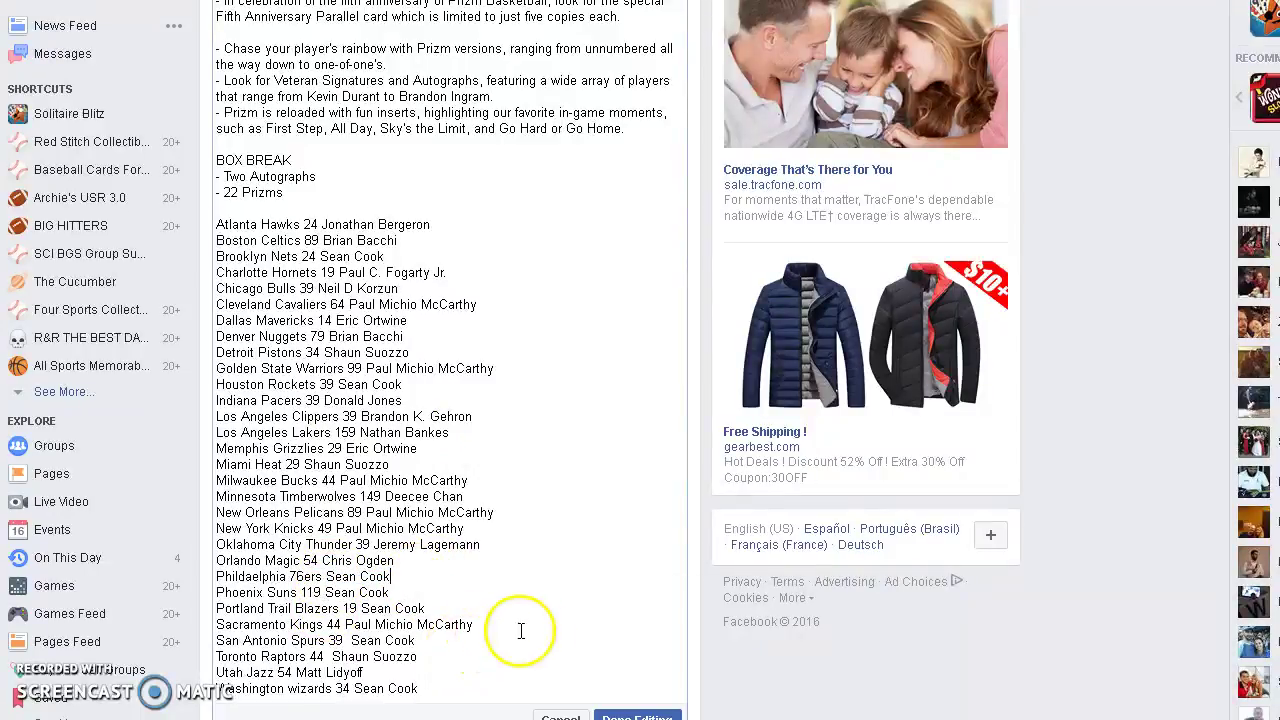
scroll(620, 700, down, 2)
click(636, 520)
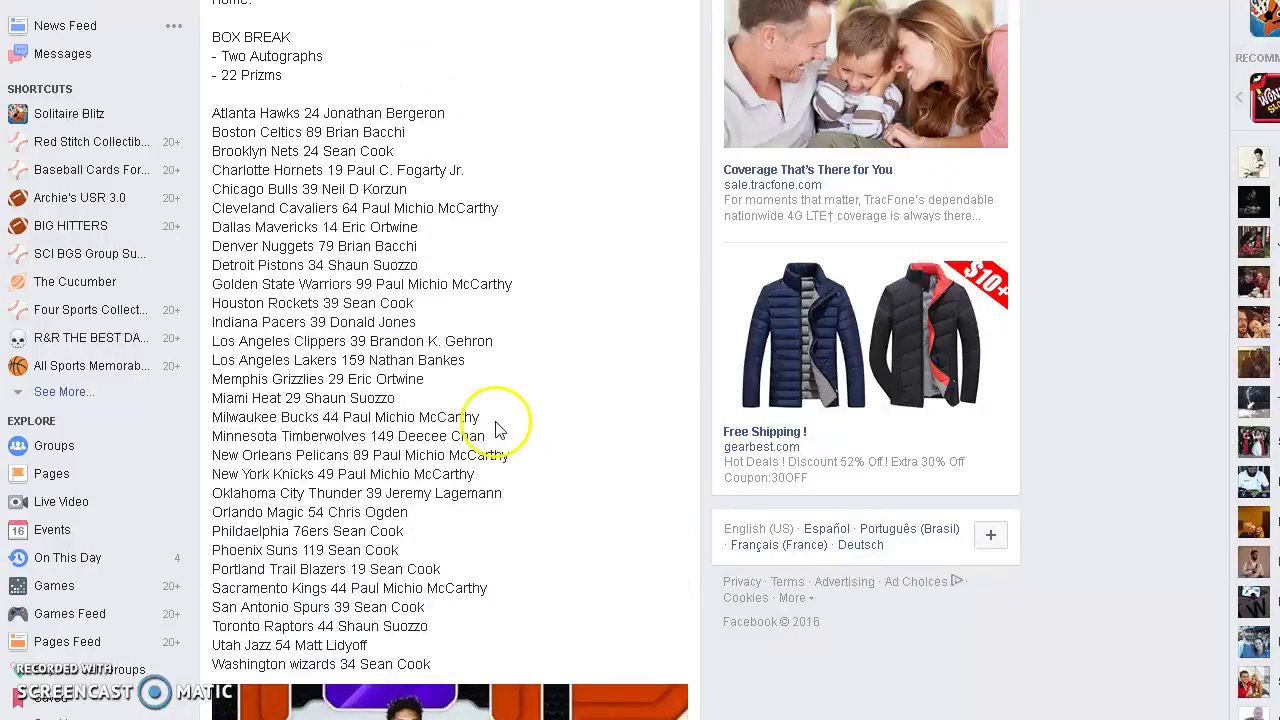
scroll(495, 421, down, 3)
click(463, 404)
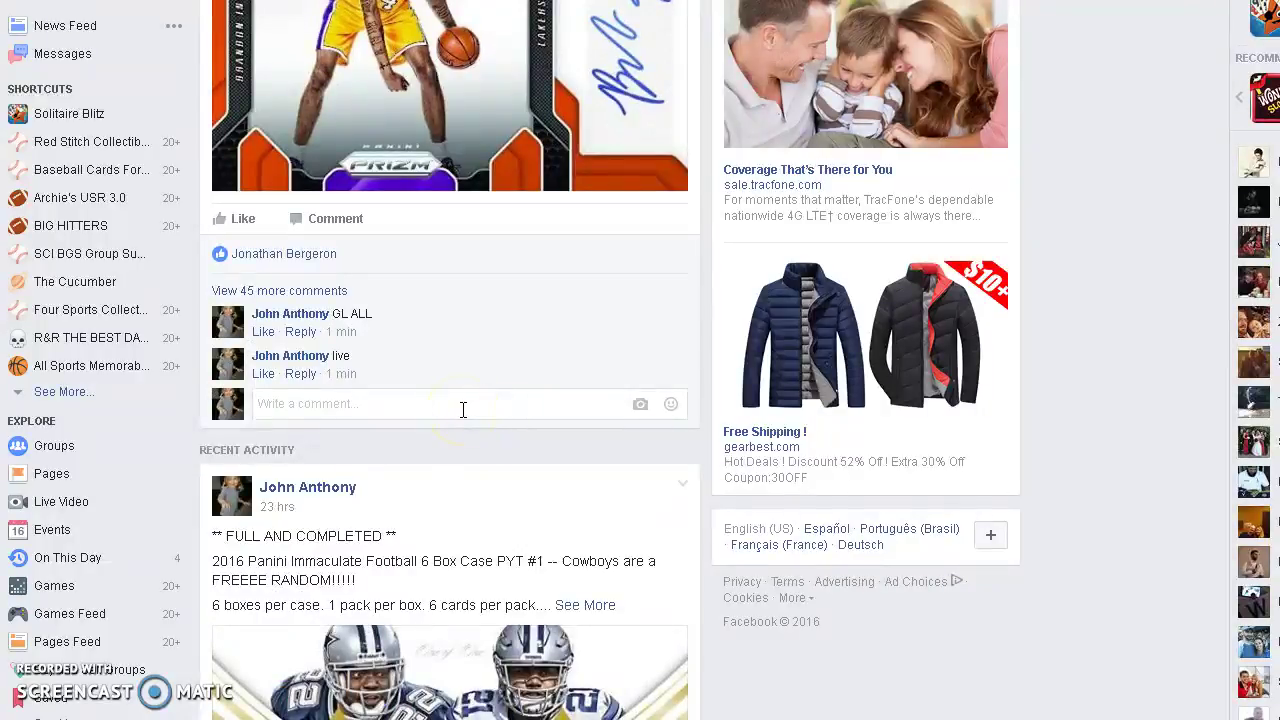